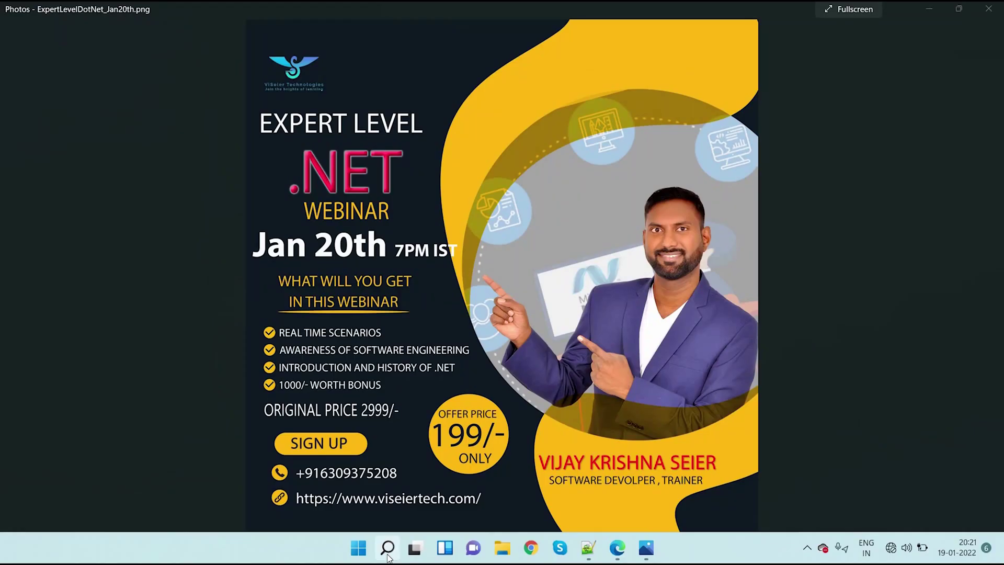
Find Control Panel by searching 'contrl' in Windows search and open it.
left_click(387, 556)
type("contrl")
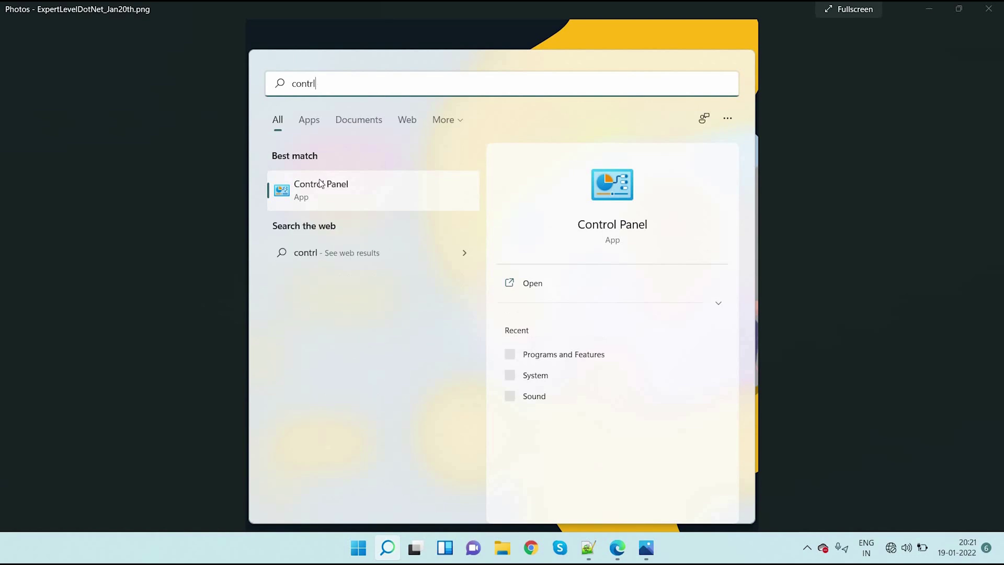
left_click(318, 191)
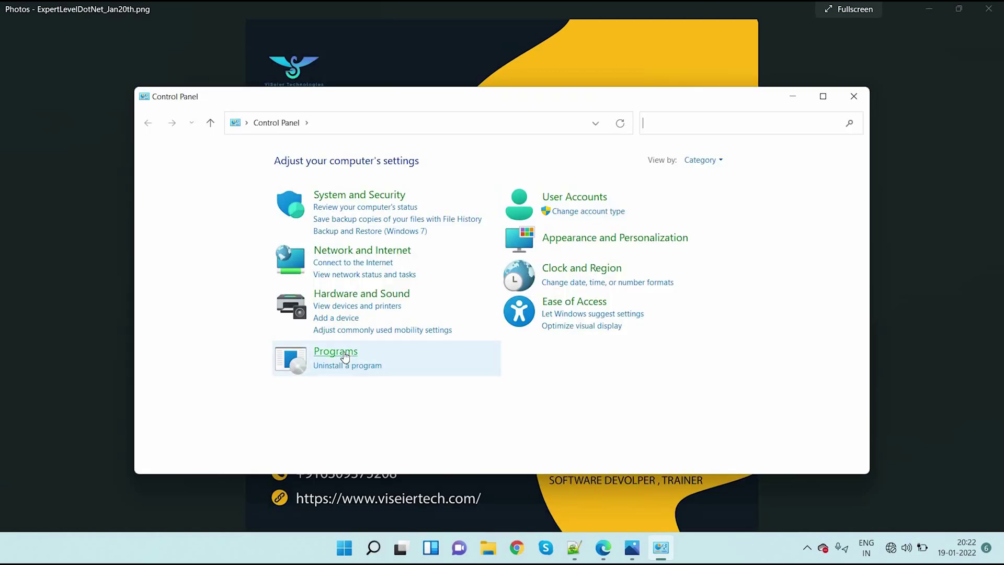
In maximized Programs and Features, start uninstalling Microsoft SQL Server 2019 (64-bit).
left_click(343, 352)
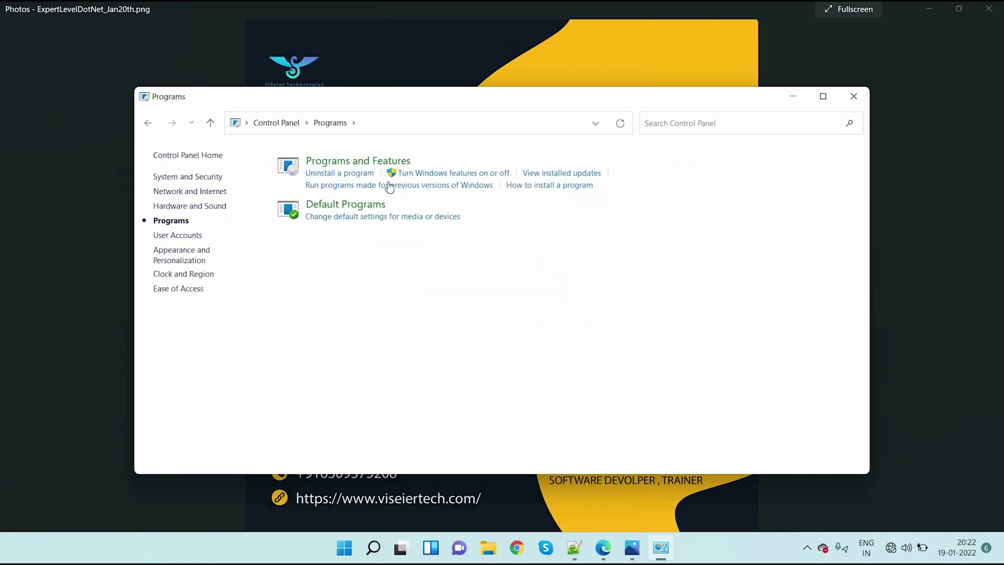
left_click(365, 162)
left_click(822, 96)
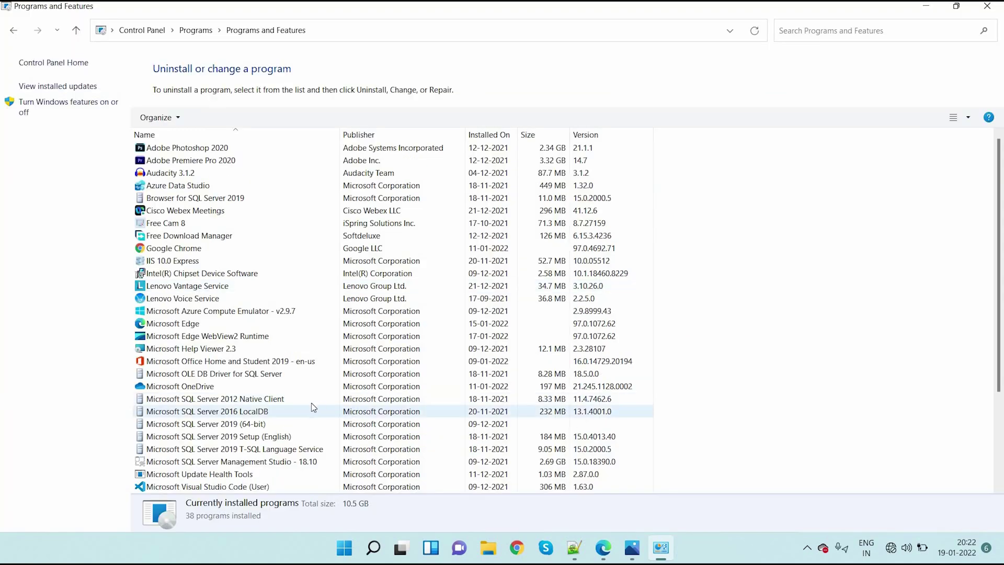
left_click(236, 426)
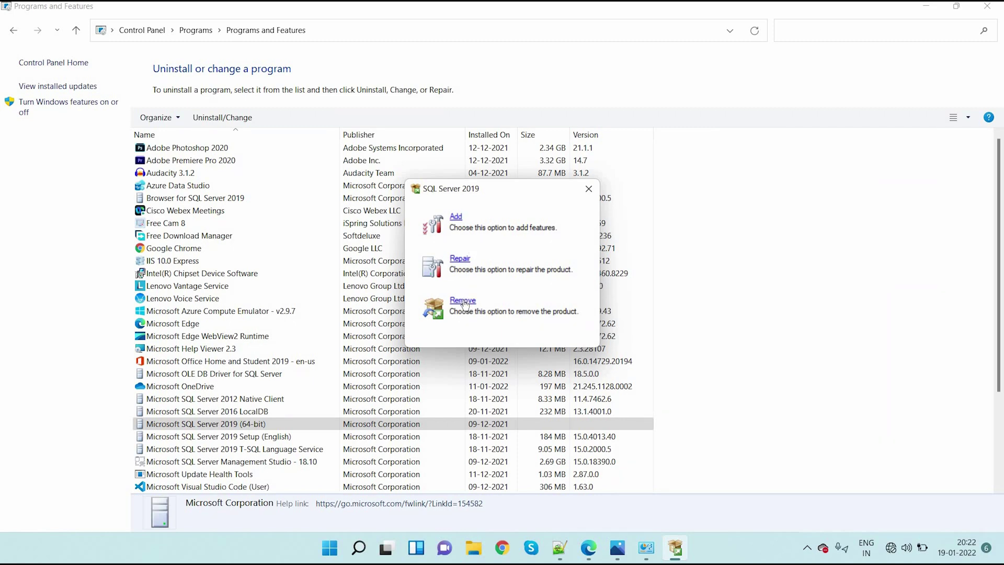
Remove all features of the SQLEXPRESS instance, dismissing the setup error mid-removal.
left_click(463, 300)
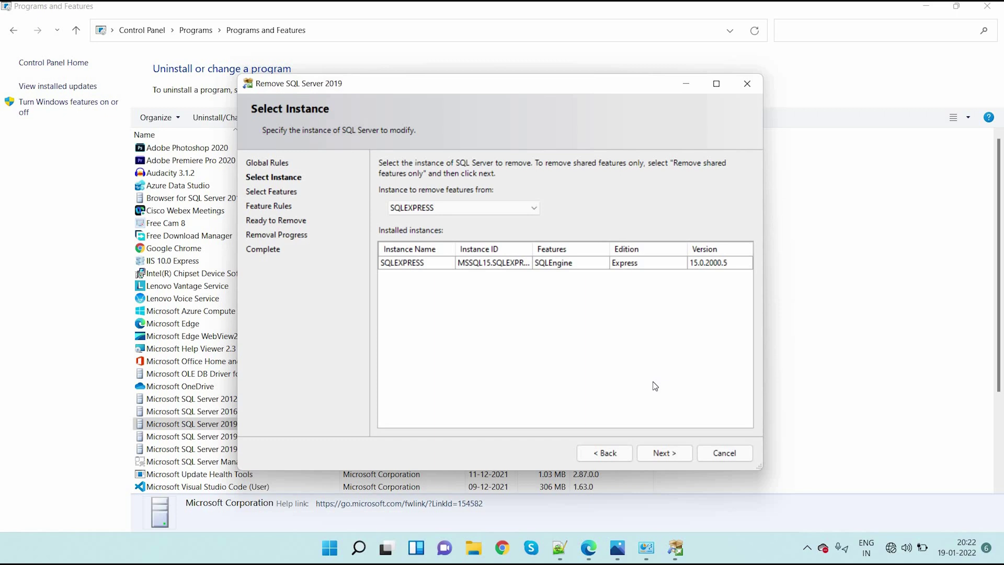
left_click(657, 455)
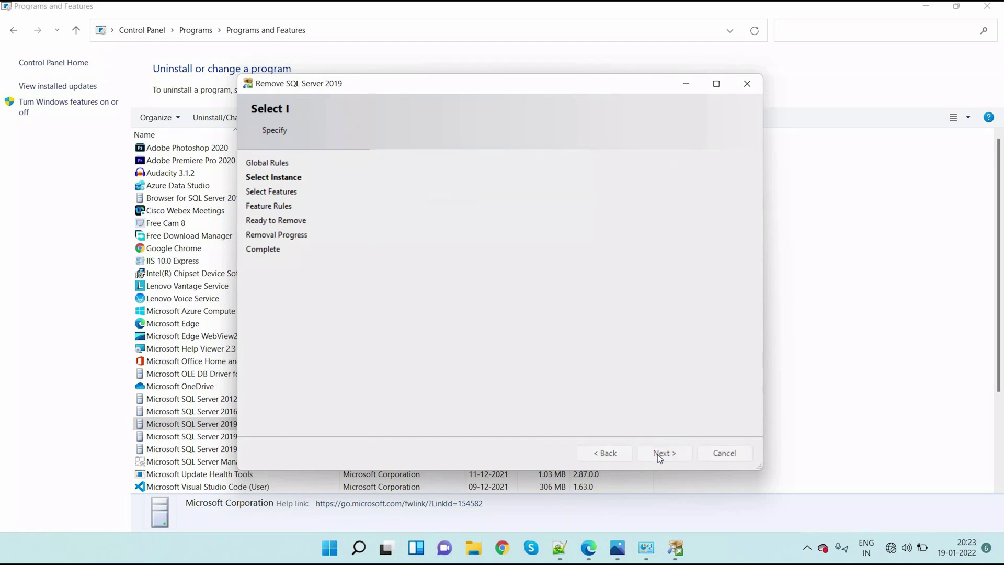
left_click(403, 419)
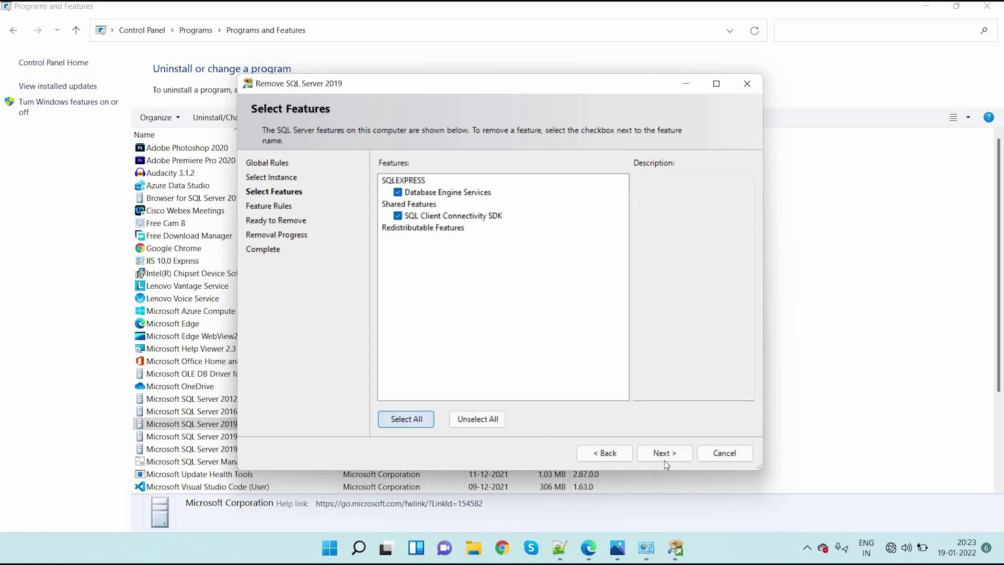
left_click(669, 454)
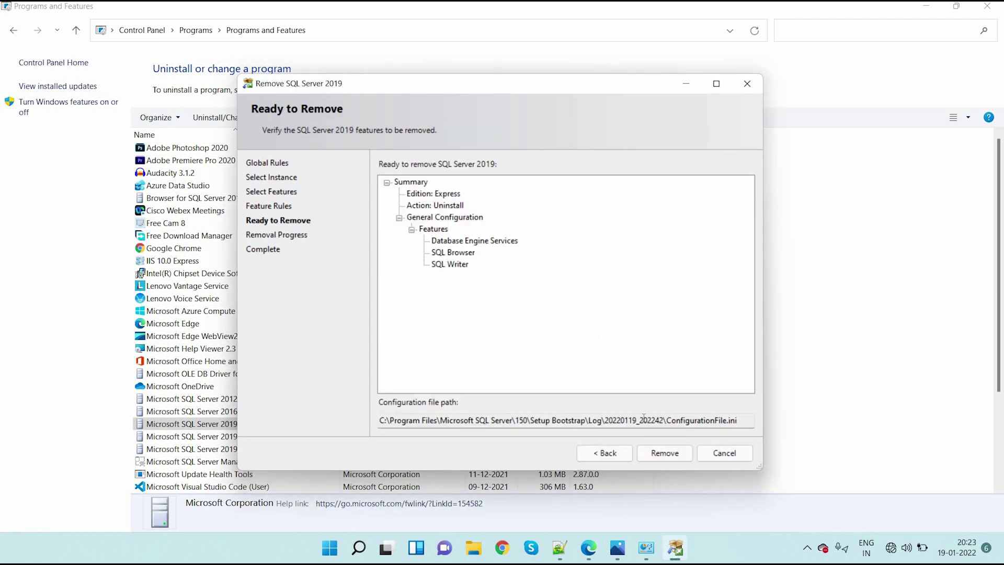
left_click(665, 453)
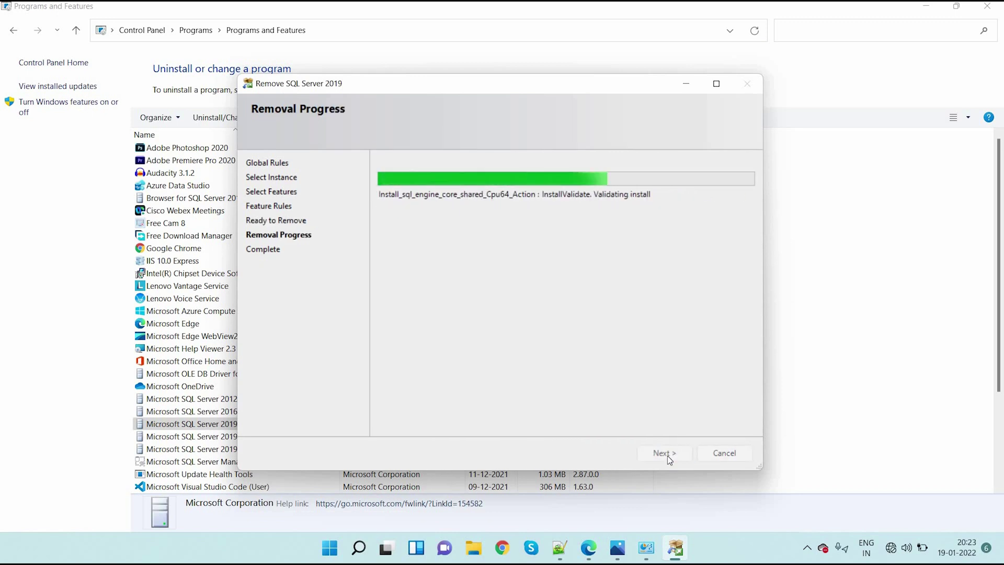
left_click(662, 308)
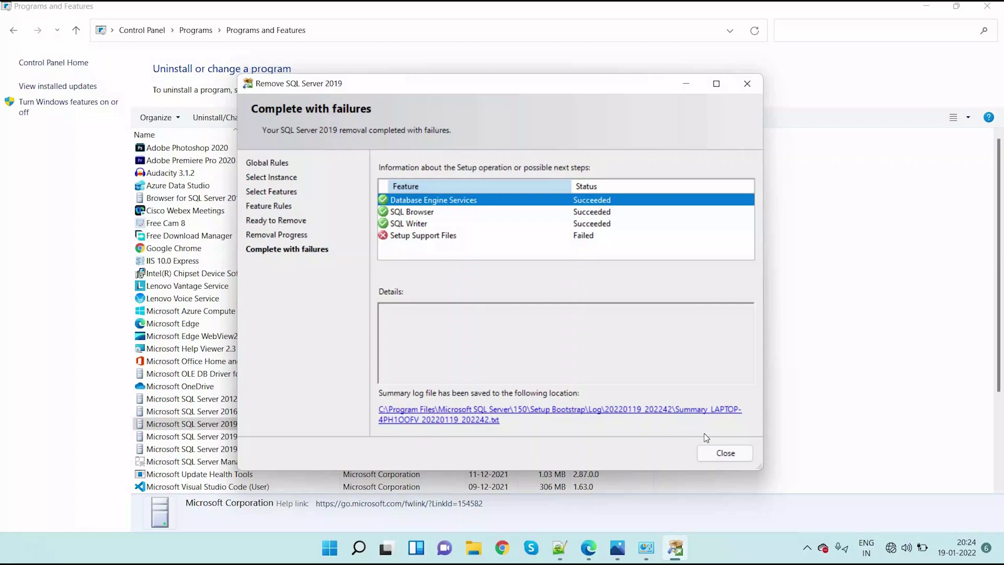
Retry removing SQL Server 2019 from the reopened programs list, then cancel and quit Setup.
left_click(725, 453)
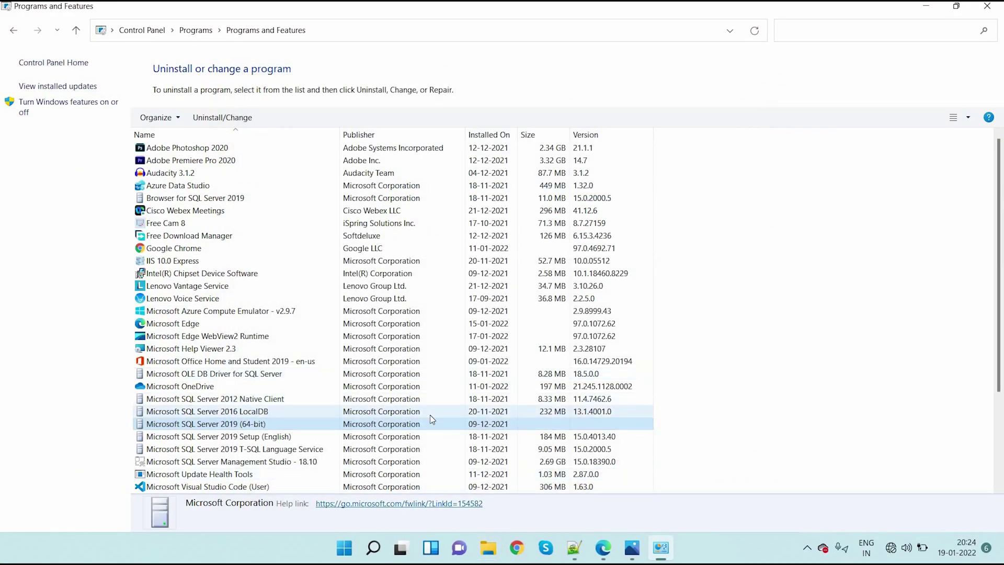
left_click(13, 31)
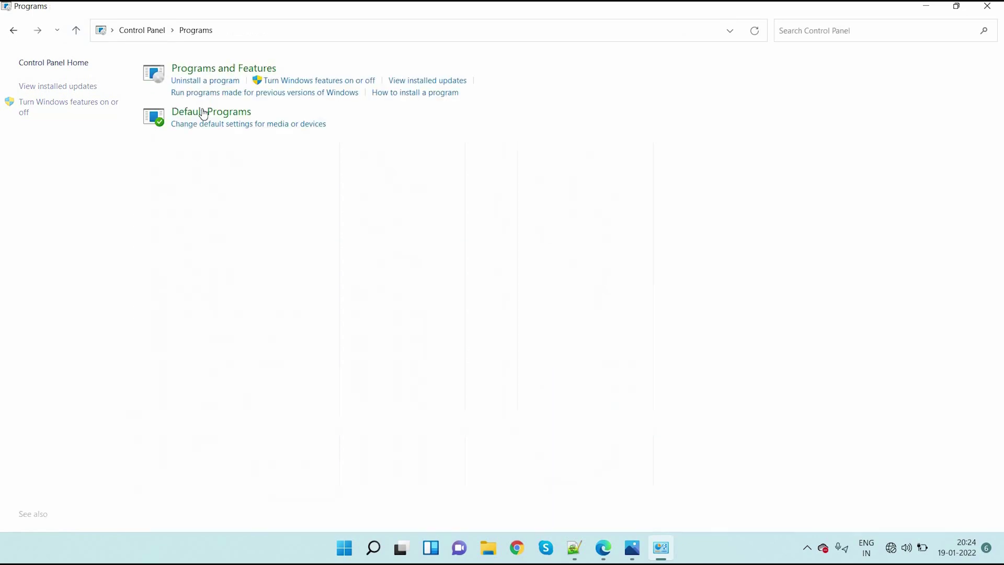
left_click(205, 71)
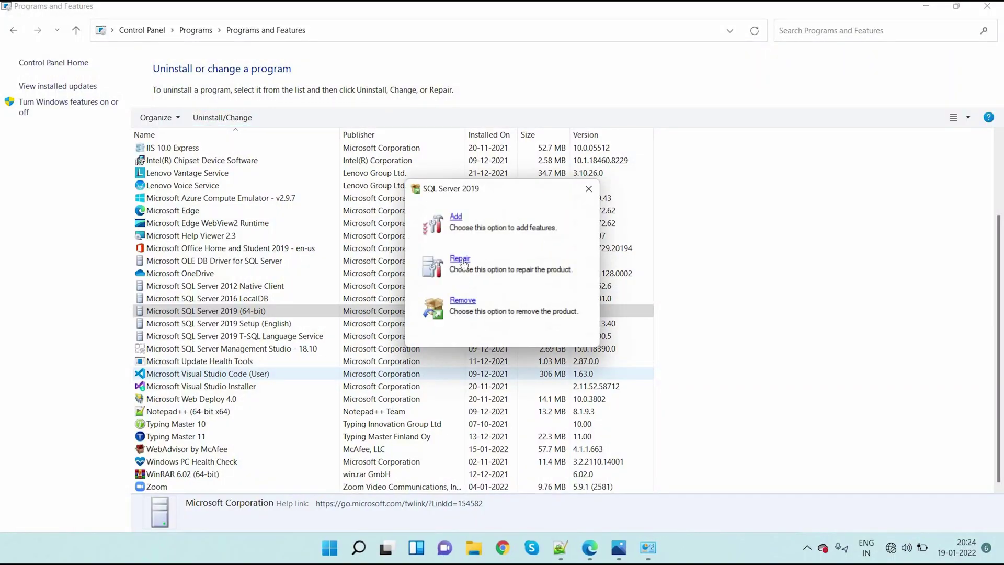
left_click(462, 302)
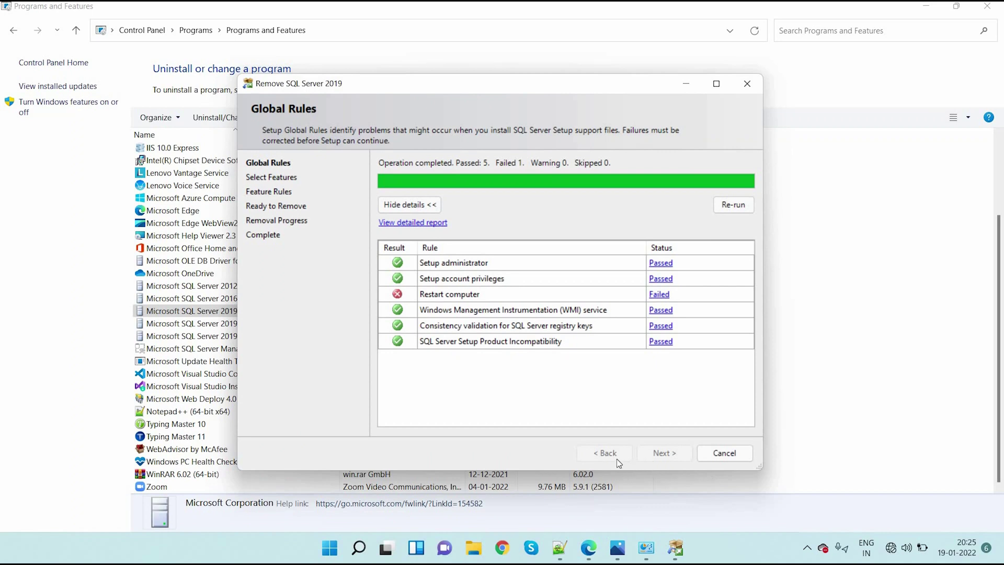
left_click(724, 455)
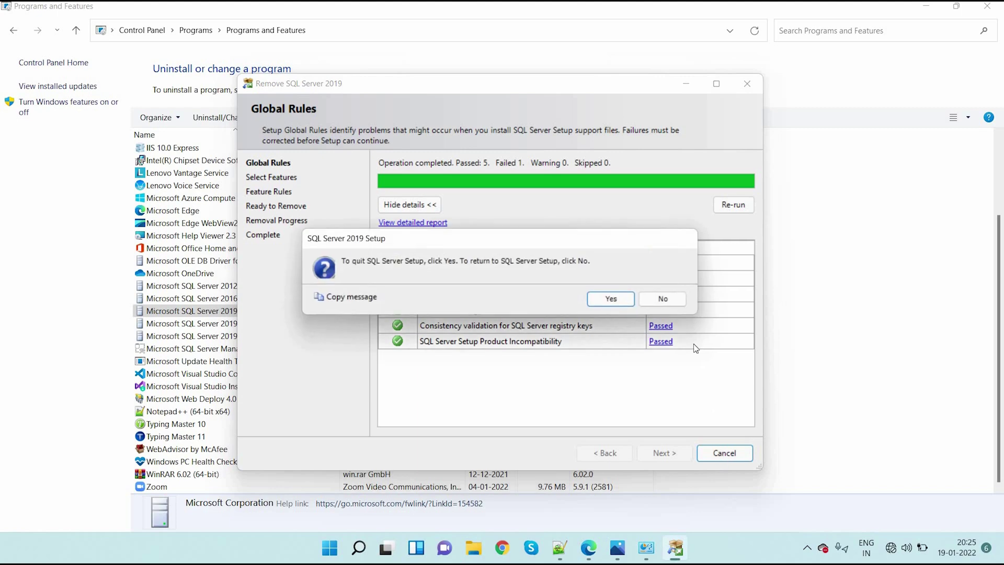
left_click(609, 299)
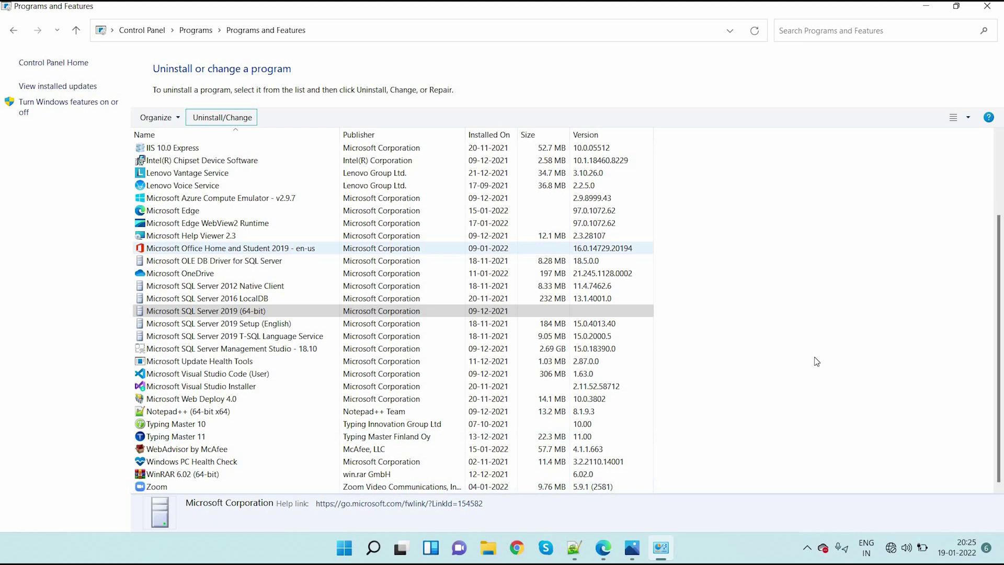
left_click(373, 551)
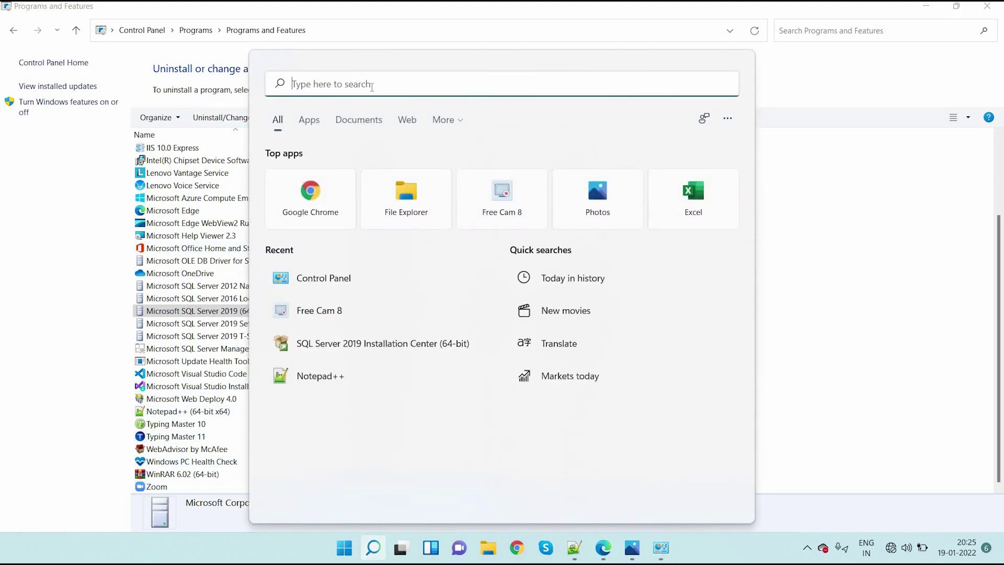
type("sql s")
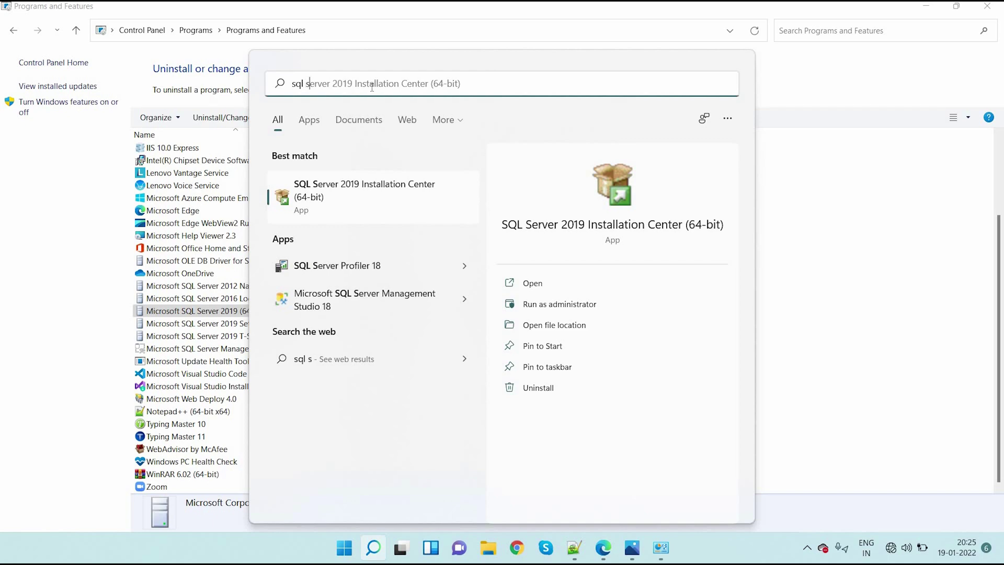
type("erver ma")
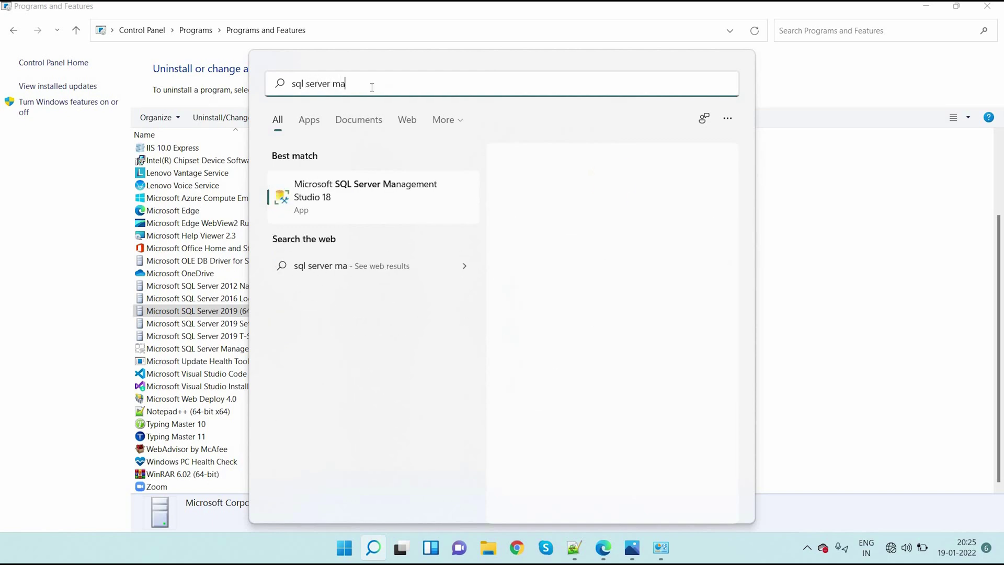
type("n")
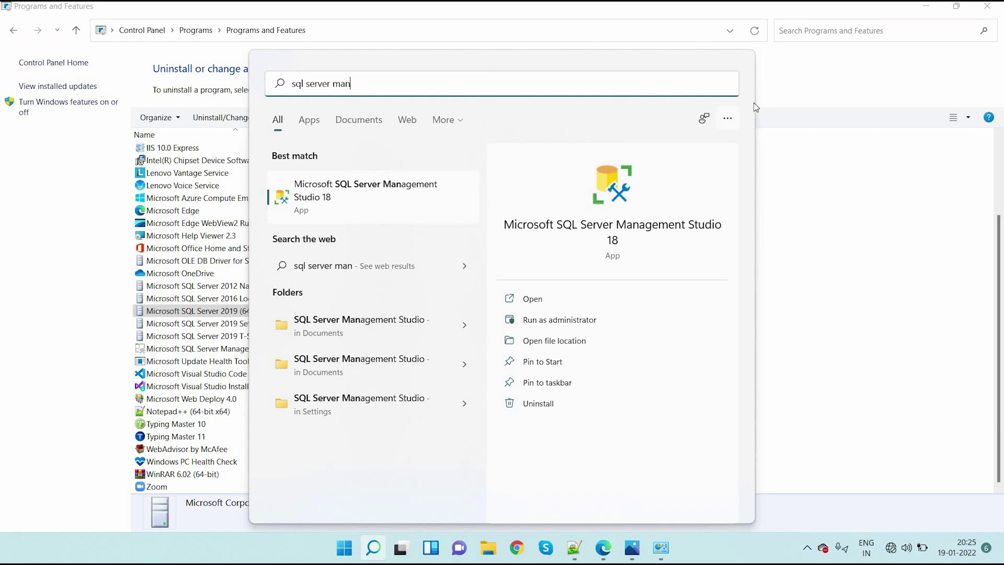
left_click(847, 219)
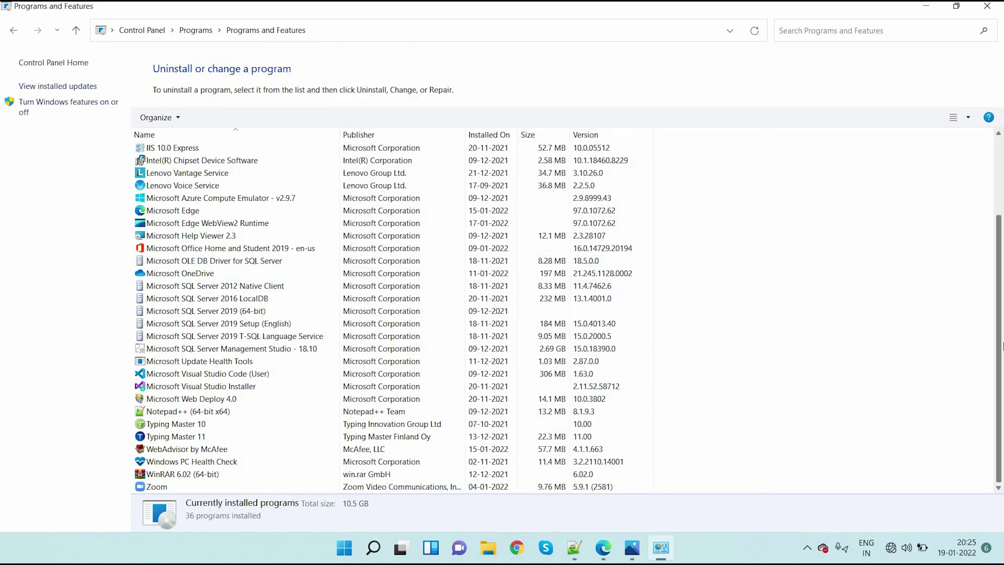
Uninstall Microsoft SQL Server Management Studio 18.10 and close its setup window when finished.
left_click(255, 351)
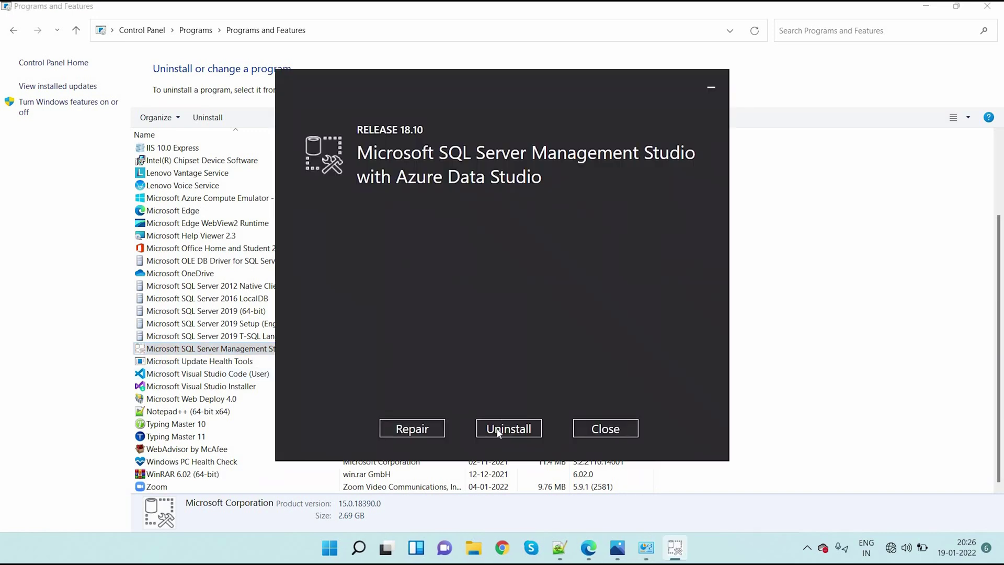
left_click(503, 434)
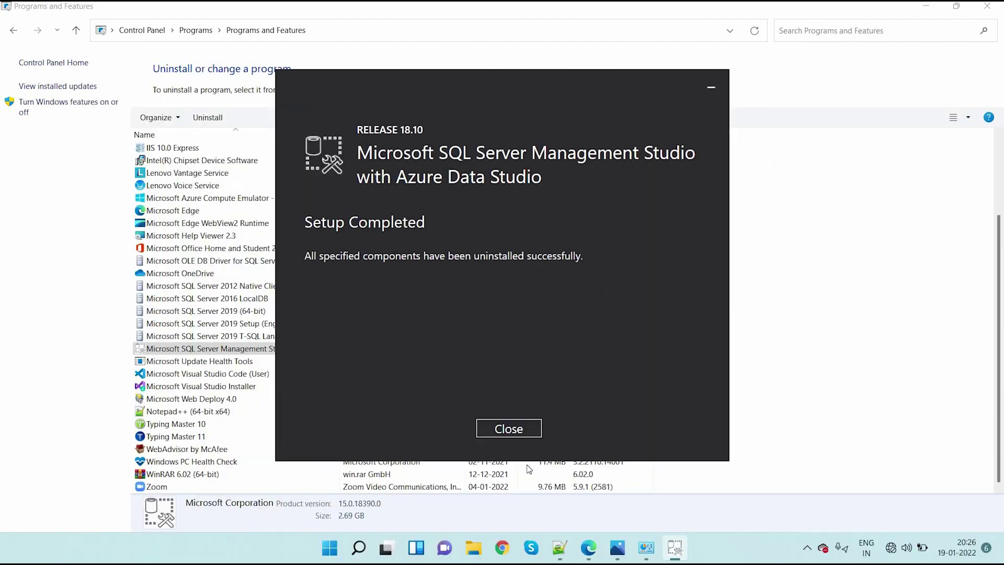
left_click(509, 429)
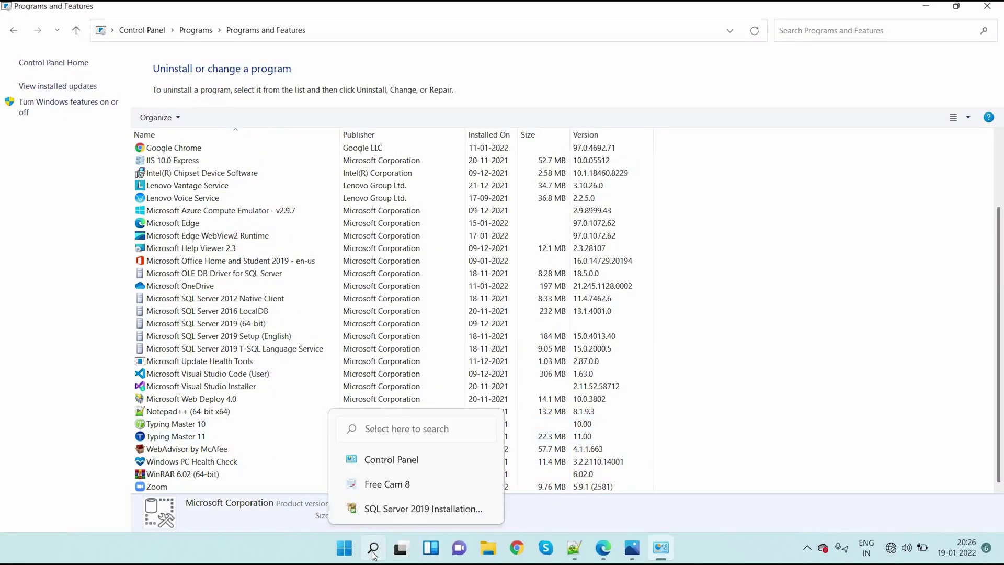
Search 'sql server man' to confirm only folders remain, then minimize Programs and Features.
left_click(373, 550)
type("sq")
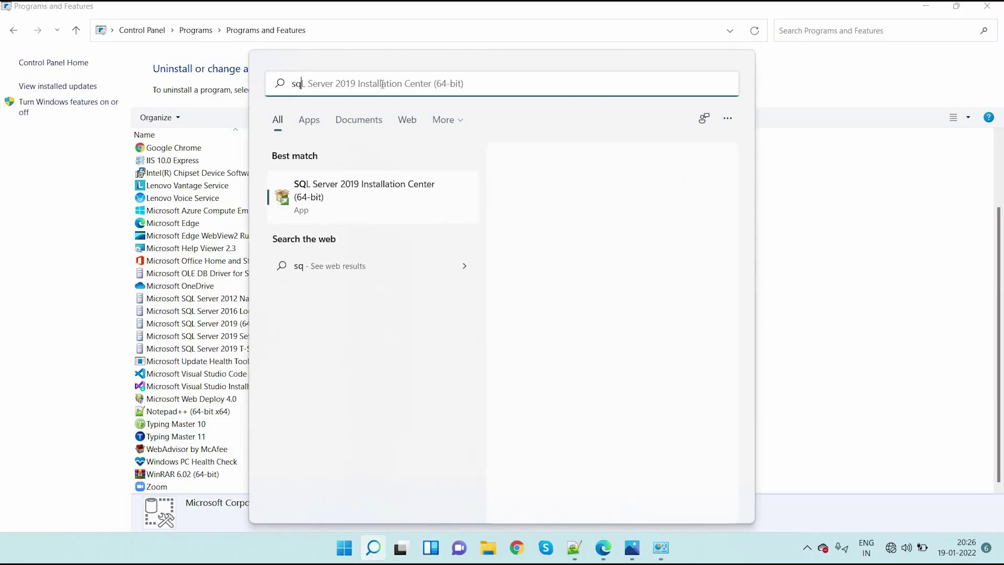
type("l server man")
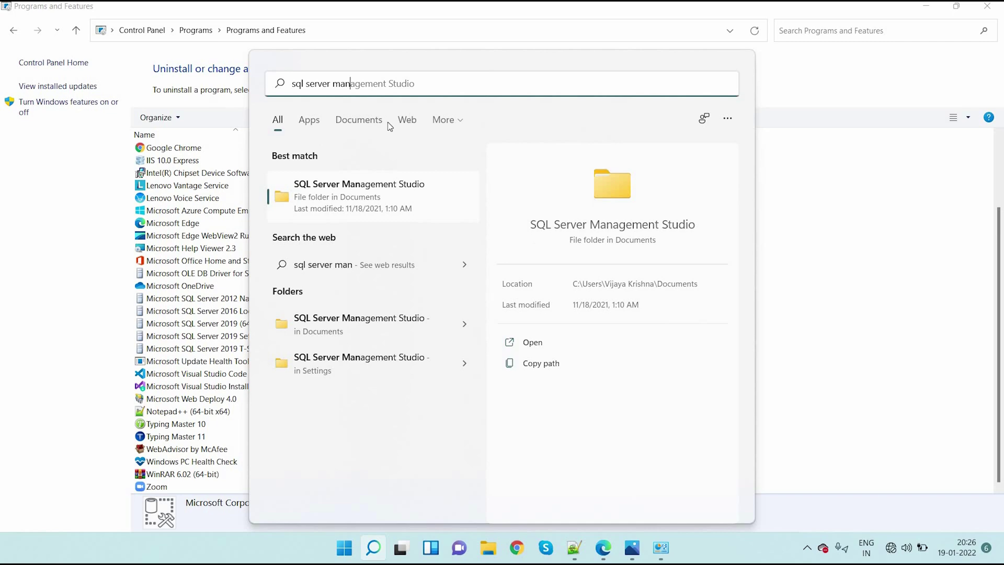
left_click(893, 193)
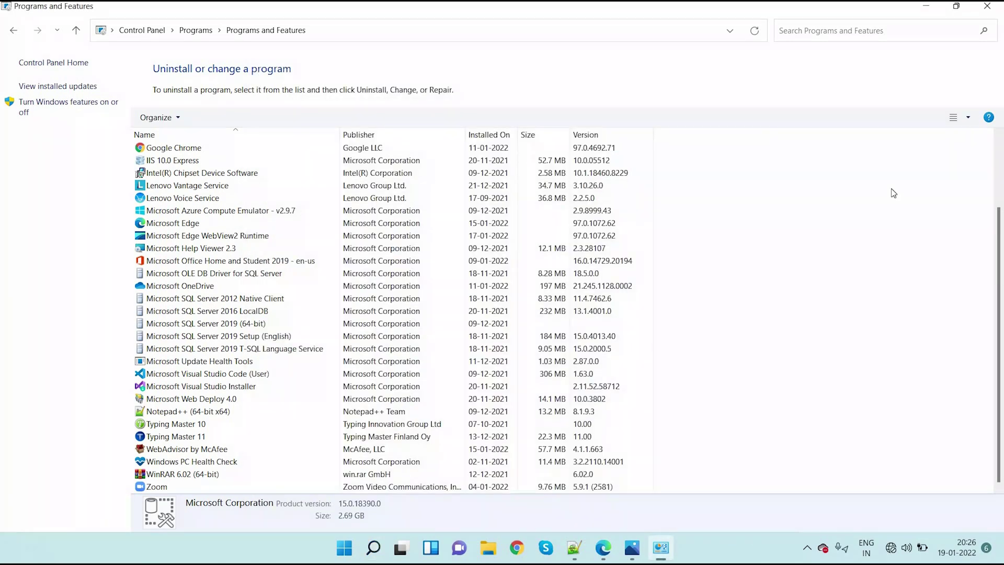
left_click(925, 12)
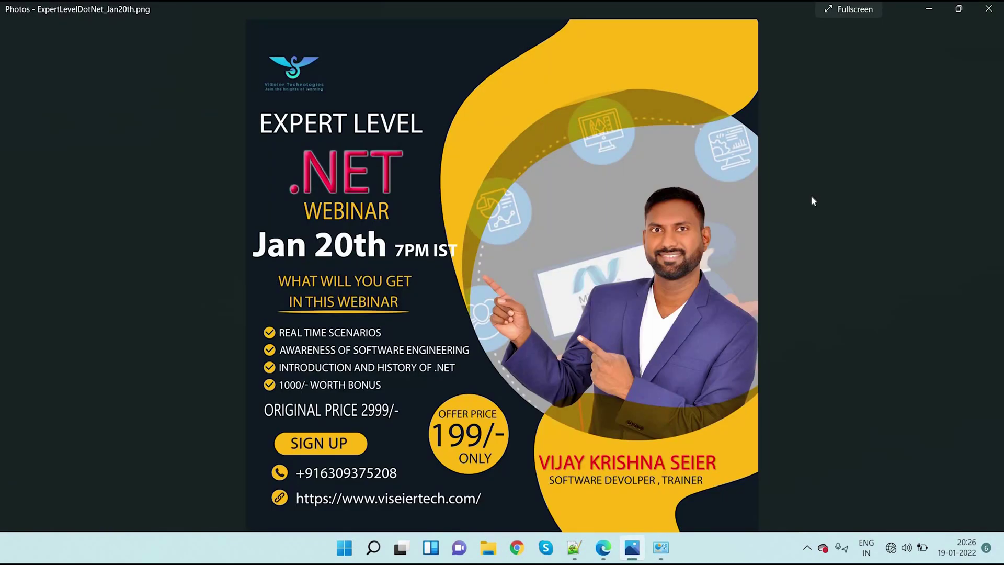